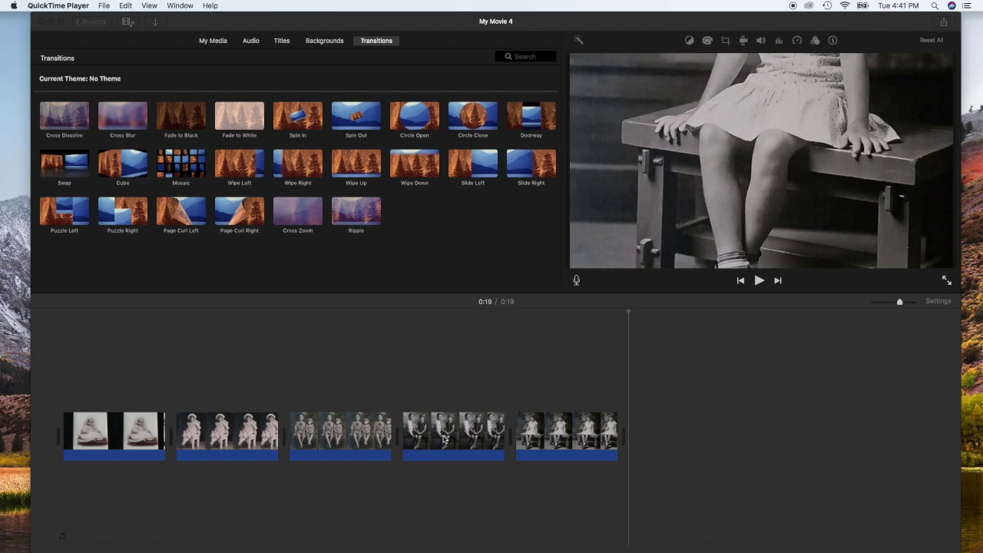
Select the fifth photo clip and stretch its right edge outward to lengthen it
{"action": "left_click", "coordinate": [569, 430]}
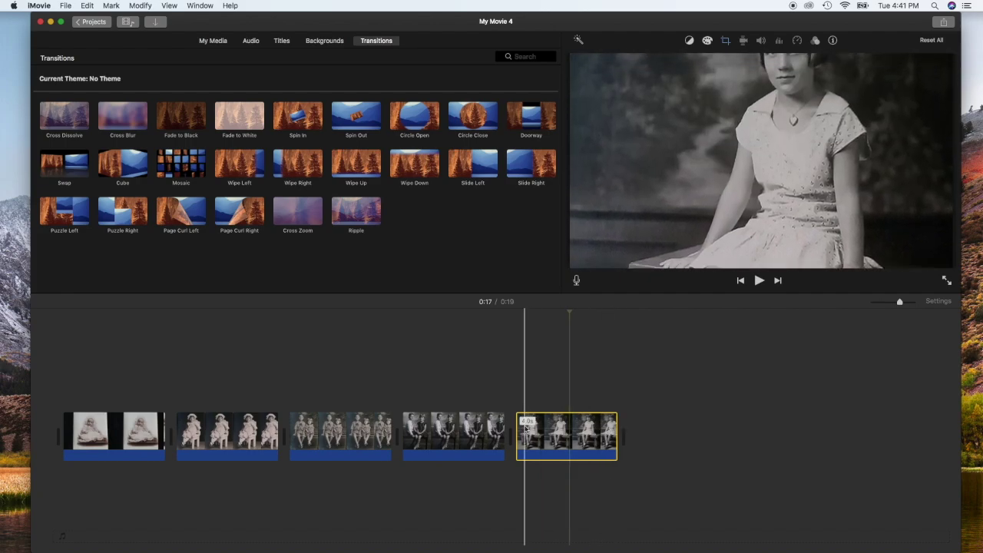
{"action": "mouse_move", "coordinate": [617, 427]}
{"action": "left_mouse_down"}
{"action": "mouse_move", "coordinate": [731, 434]}
{"action": "mouse_move", "coordinate": [719, 435]}
{"action": "left_mouse_up"}
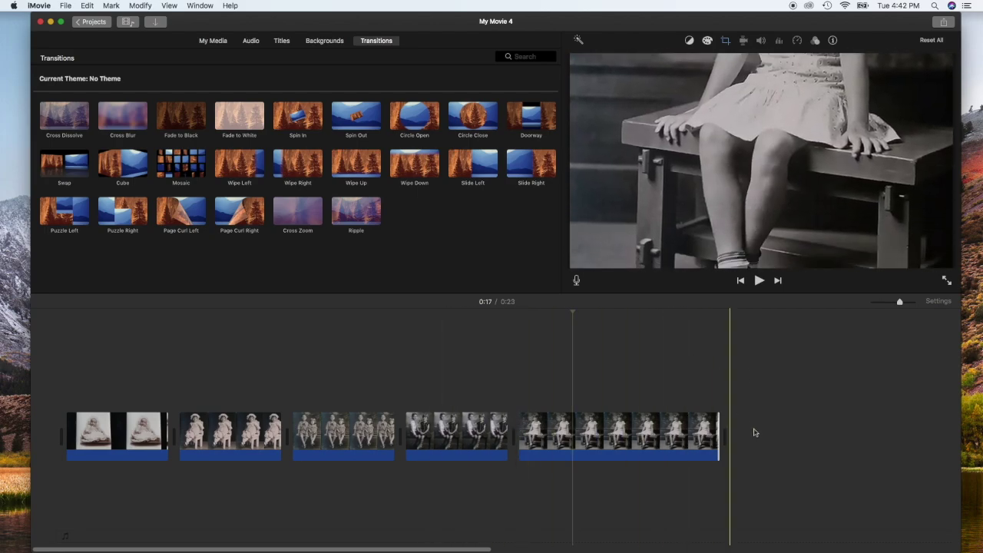
Select all five photo clips and show Clip Information with their duration value highlighted
{"action": "left_click_drag", "start_coordinate": [757, 433], "coordinate": [108, 432]}
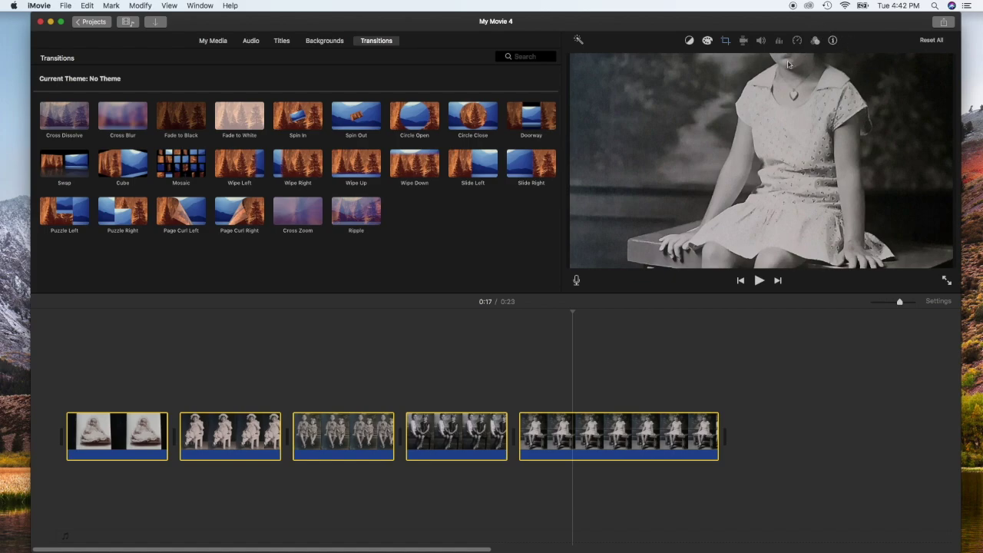
{"action": "left_click", "coordinate": [833, 42]}
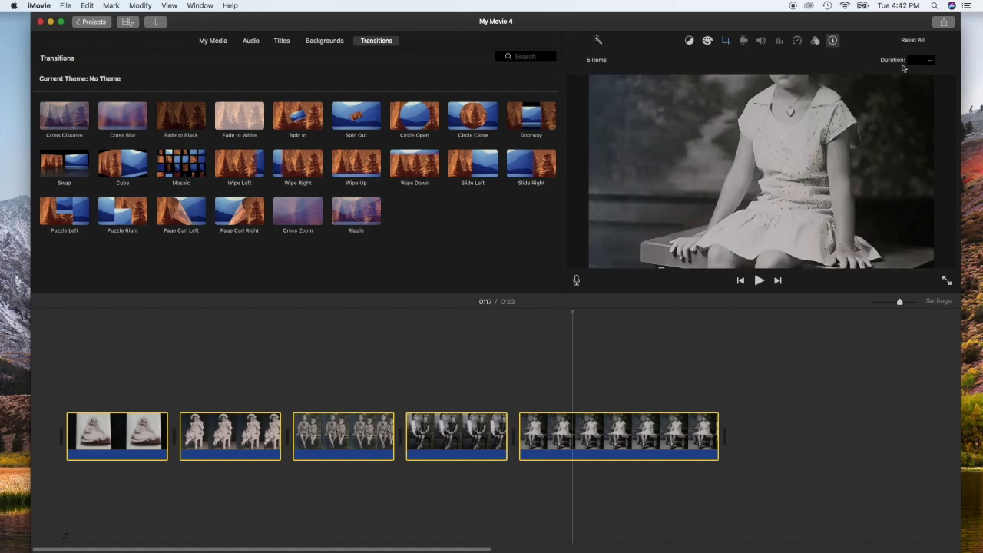
{"action": "left_click", "coordinate": [930, 60]}
{"action": "type", "text": "8"}
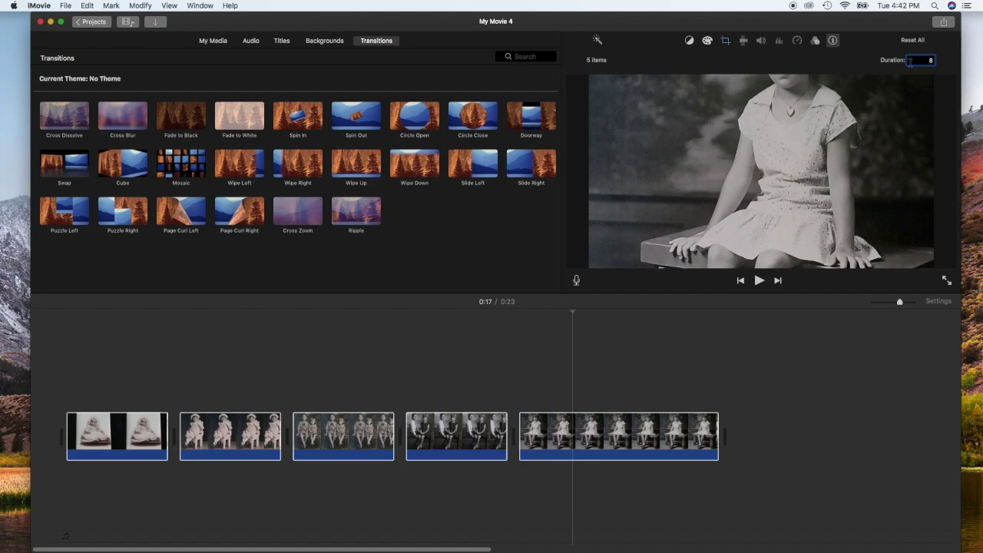
Apply the 8-second duration, then check the first, second and last clips show 8.0
{"action": "key", "text": "Return"}
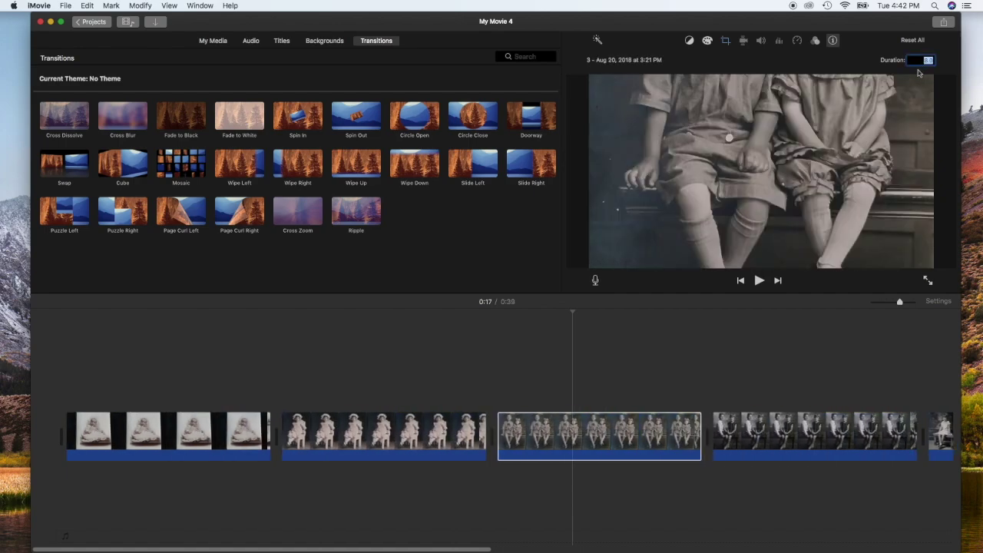
{"action": "left_click", "coordinate": [244, 434]}
{"action": "left_click", "coordinate": [375, 434]}
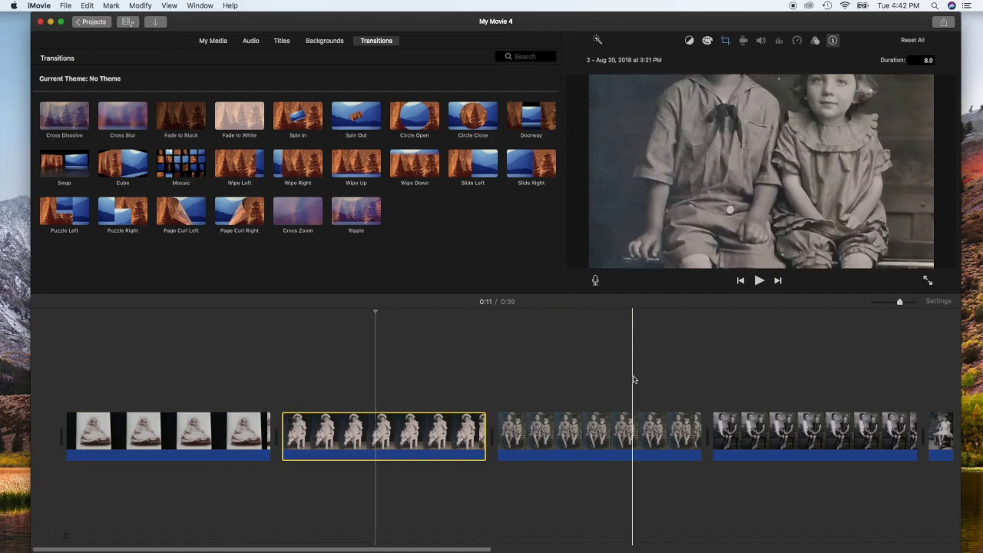
{"action": "scroll", "coordinate": [634, 379], "scroll_direction": "right", "scroll_amount": 5}
{"action": "left_click", "coordinate": [791, 426]}
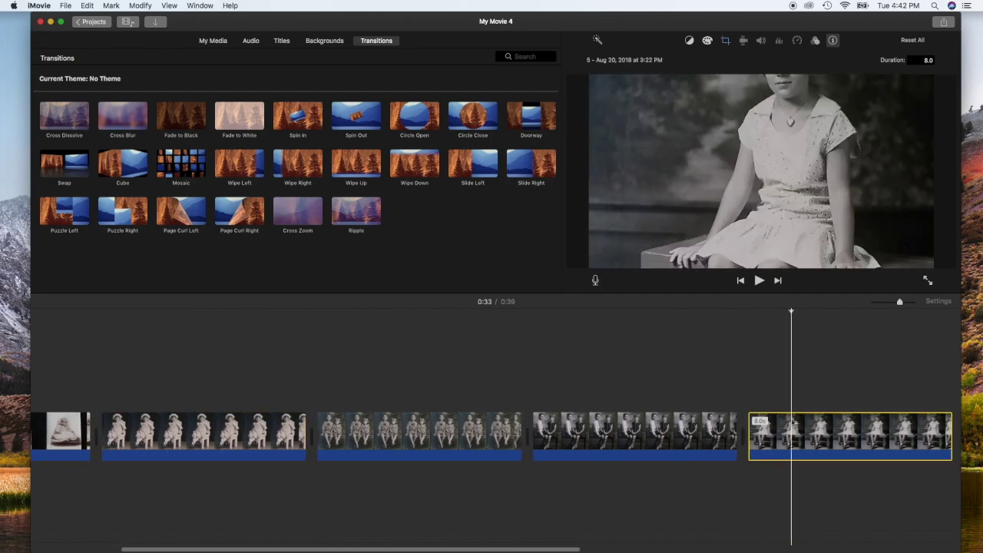
{"action": "scroll", "coordinate": [791, 426], "scroll_direction": "right", "scroll_amount": 3}
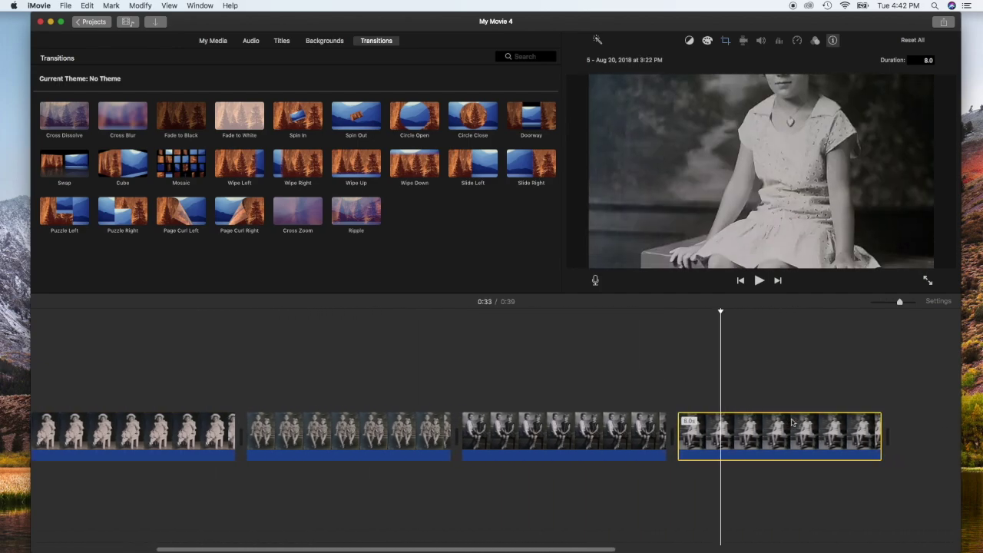
{"action": "scroll", "coordinate": [792, 422], "scroll_direction": "left", "scroll_amount": 2}
{"action": "scroll", "coordinate": [792, 421], "scroll_direction": "left", "scroll_amount": 4}
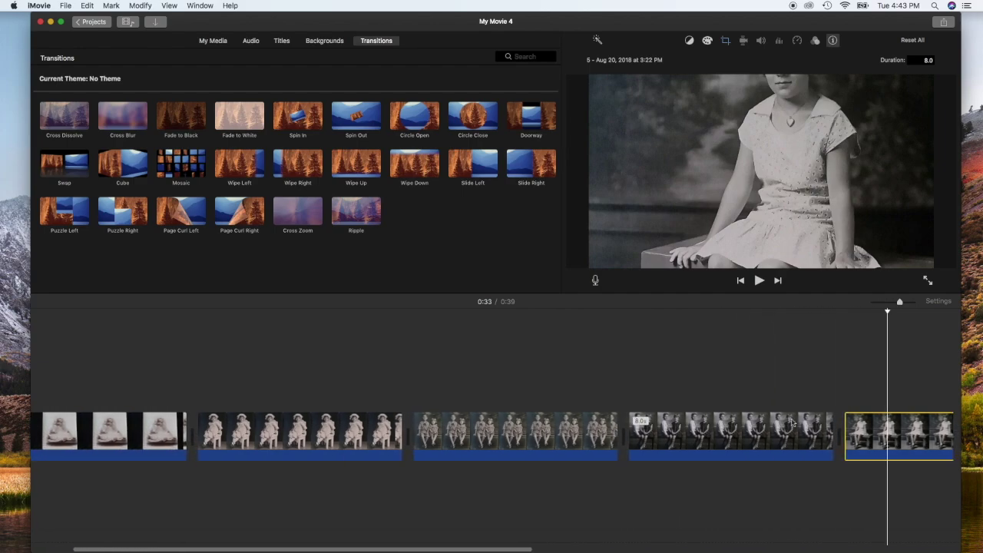
{"action": "scroll", "coordinate": [713, 395], "scroll_direction": "left", "scroll_amount": 1}
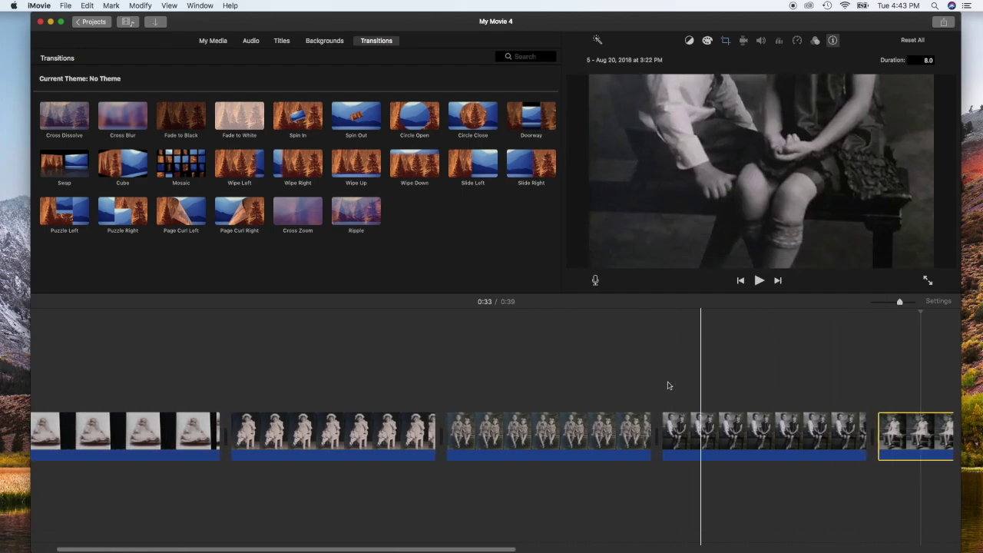
{"action": "scroll", "coordinate": [670, 386], "scroll_direction": "left", "scroll_amount": 2}
{"action": "scroll", "coordinate": [669, 385], "scroll_direction": "right", "scroll_amount": 1}
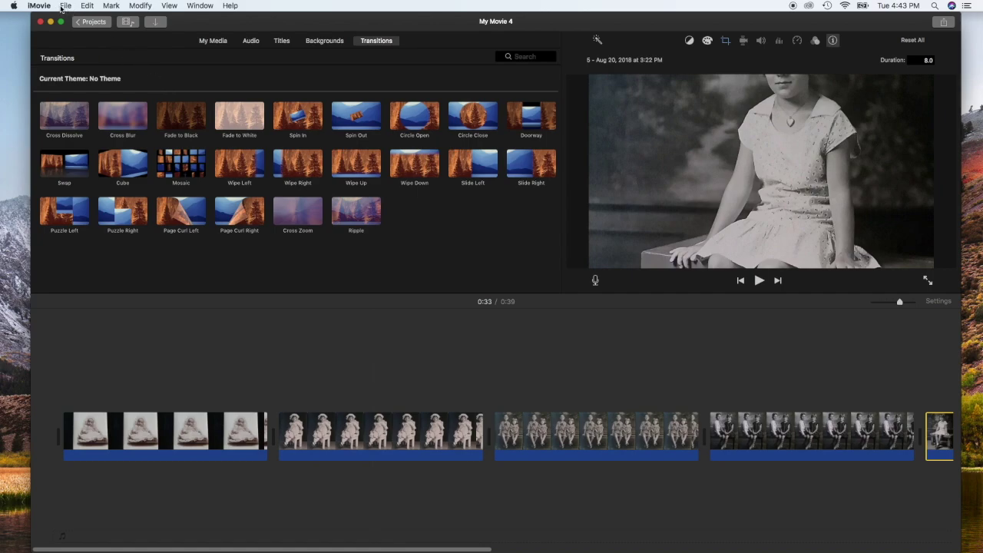
Change the default Photo Duration in iMovie Preferences from 4.0 to 8.0 seconds
{"action": "left_click", "coordinate": [33, 6]}
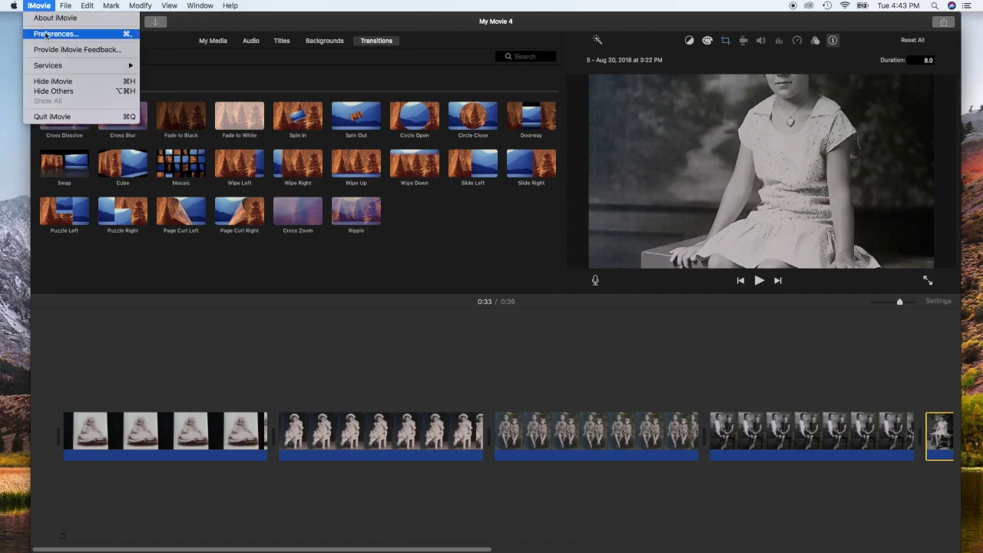
{"action": "left_click", "coordinate": [58, 34]}
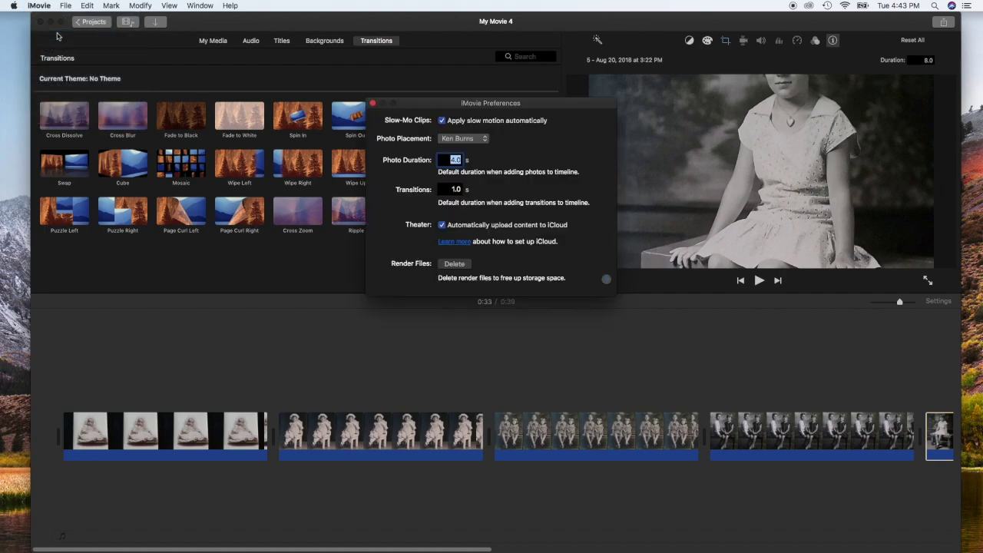
{"action": "left_click_drag", "start_coordinate": [425, 105], "coordinate": [456, 113]}
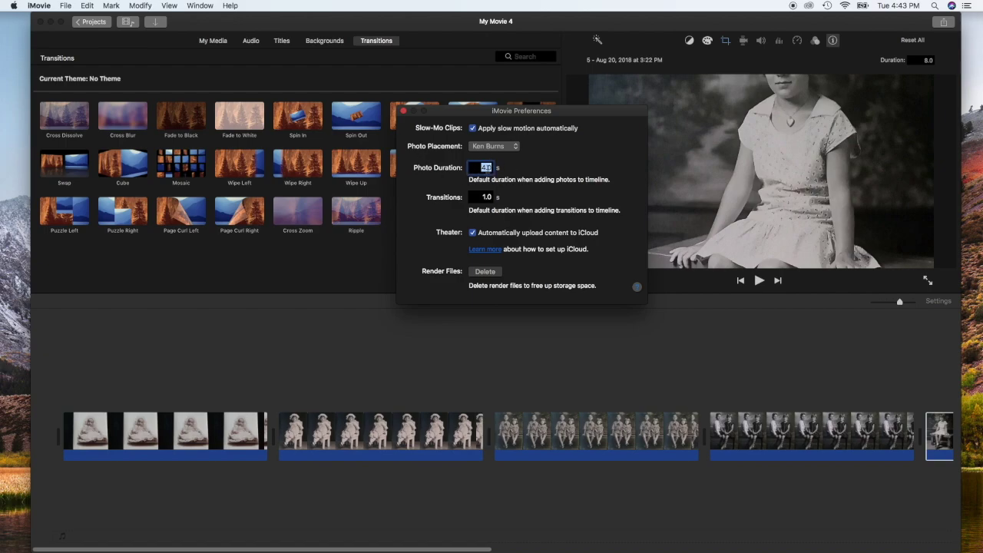
{"action": "left_click", "coordinate": [486, 167]}
{"action": "left_click_drag", "start_coordinate": [481, 167], "coordinate": [481, 167]}
{"action": "type", "text": "8"}
{"action": "key", "text": "Return"}
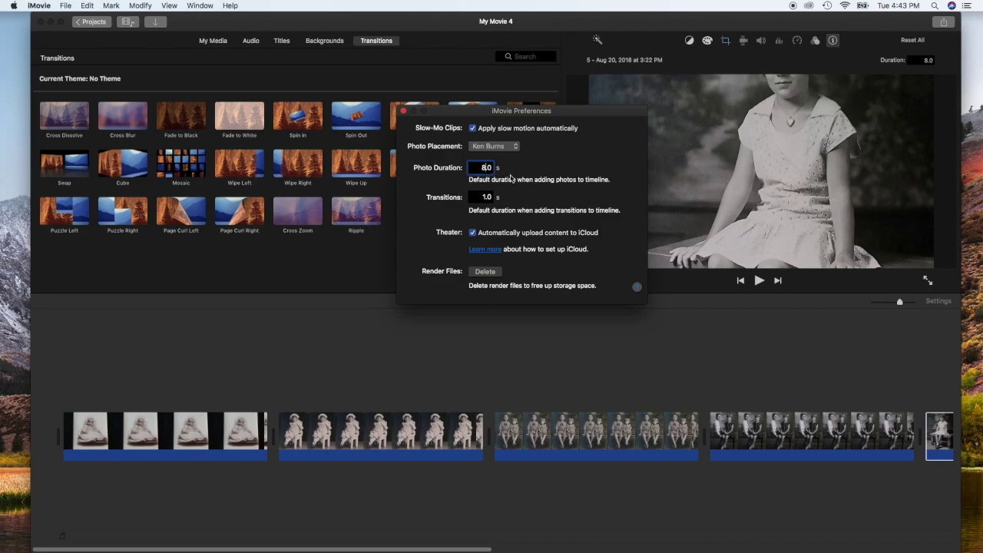